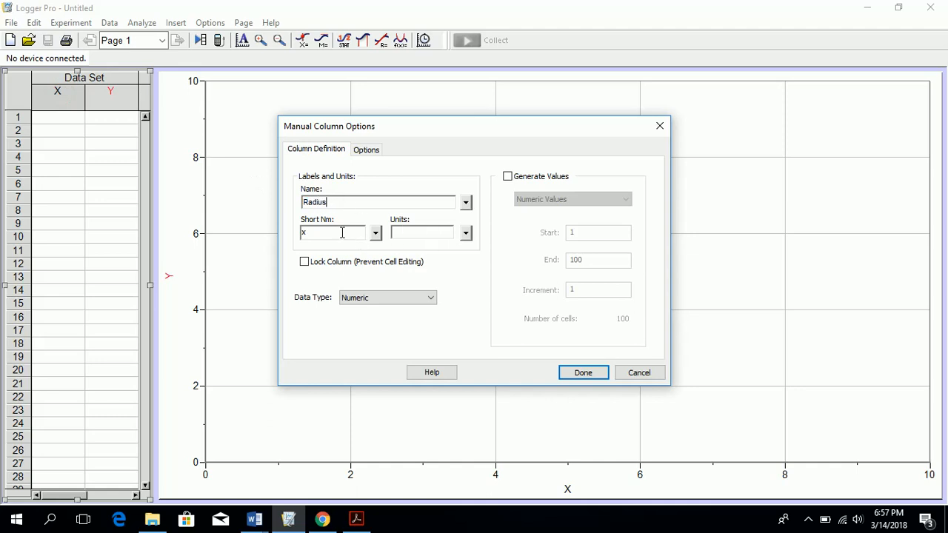
Give the Radius column the short name r and the units squares.
drag(338, 233, 293, 232)
text(r)
click(404, 232)
text(s)
click(590, 372)
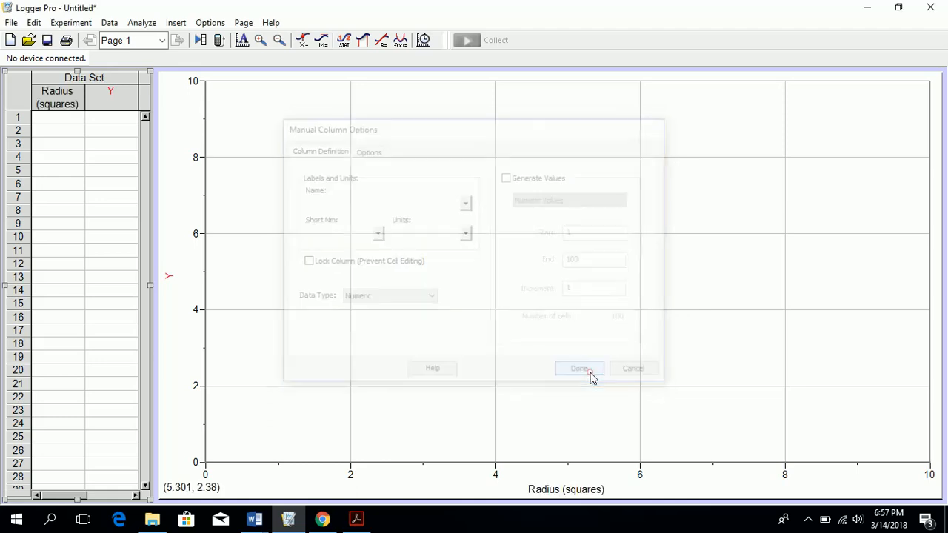
Rename the Y column as Area with short name A and units squares².
double_click(111, 96)
text(A)
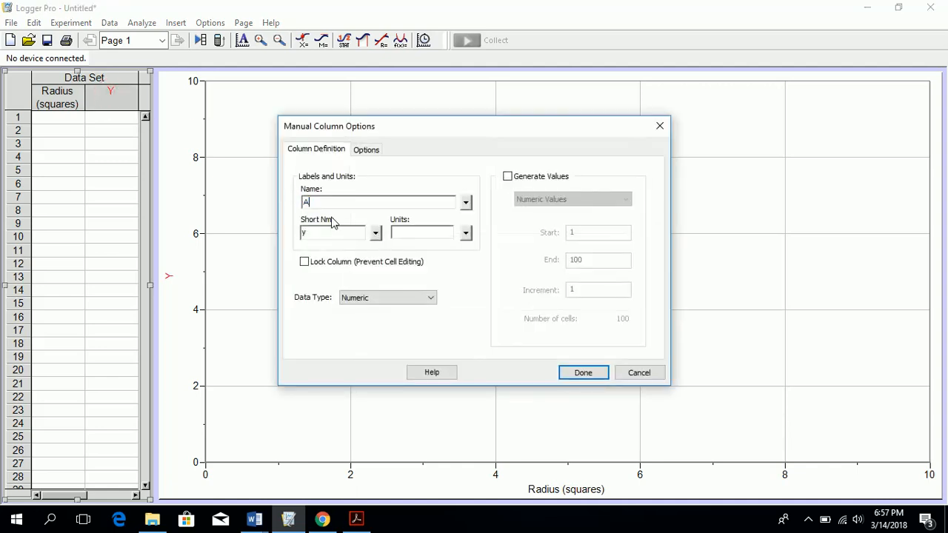
text(rea)
double_click(321, 232)
text(A)
click(400, 233)
text(squares)
click(465, 232)
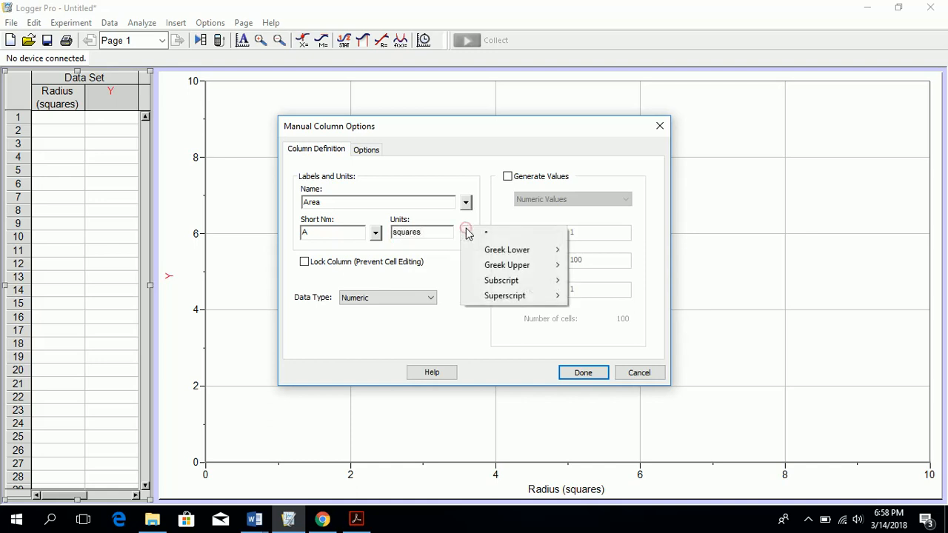
mouse_move(501, 300)
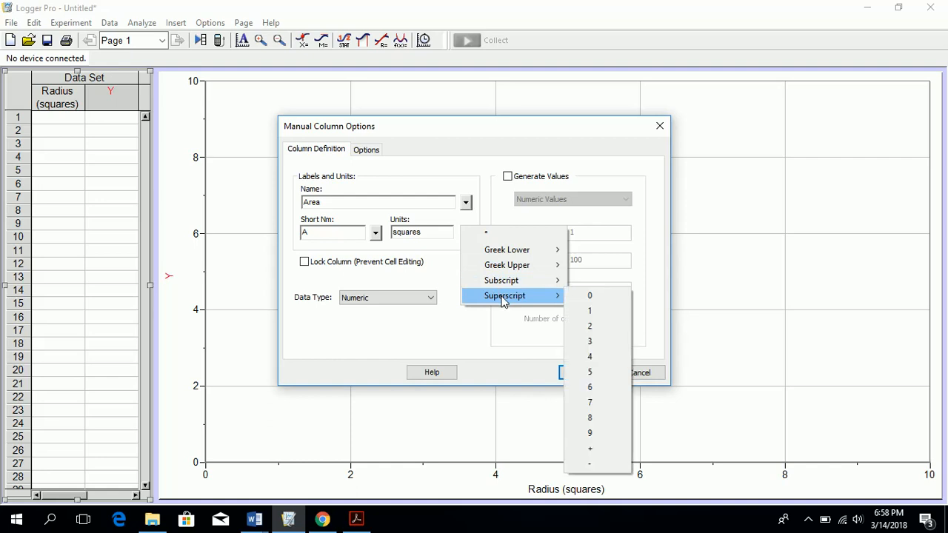
click(603, 327)
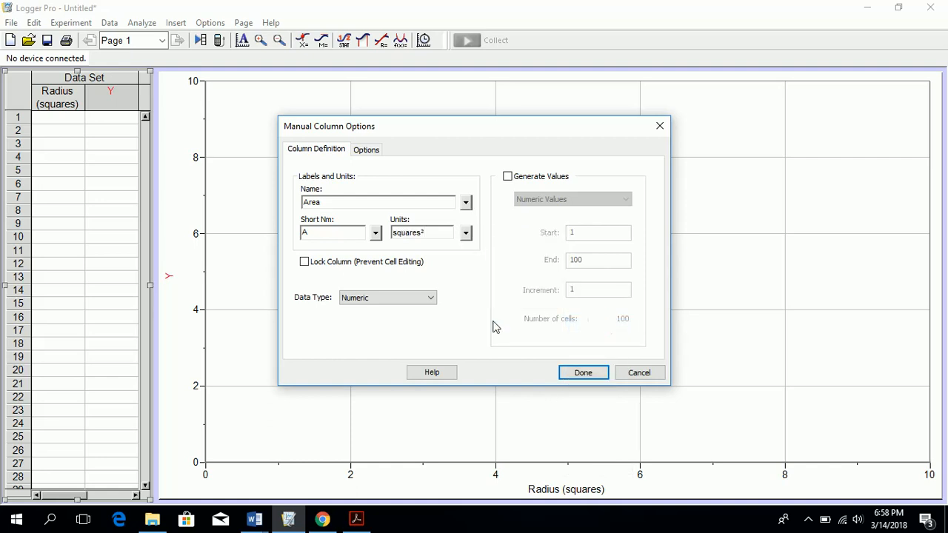
click(564, 369)
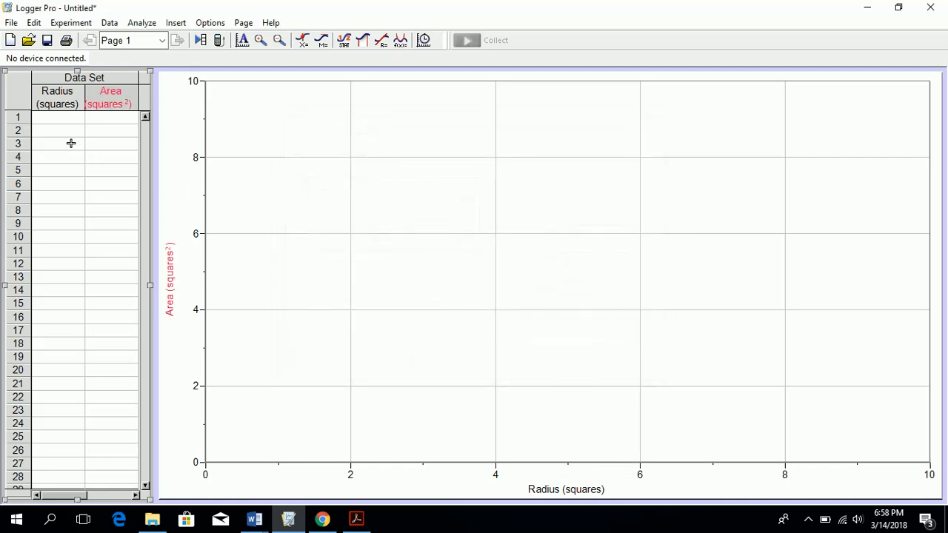
Fill rows 1 to 3 of the data table with radii 2, 4 and 6 and areas 13, 50 and 112.
click(66, 117)
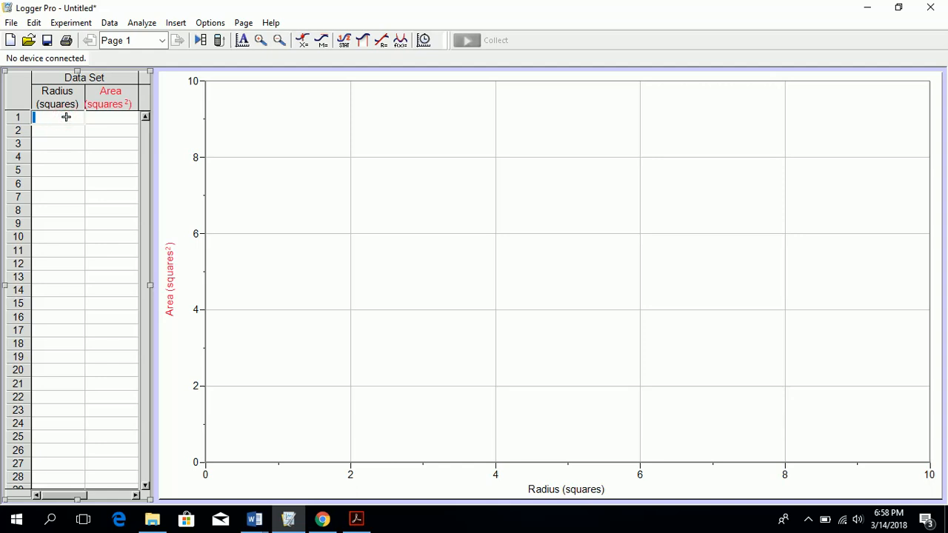
text(2)
key(Tab)
text(13)
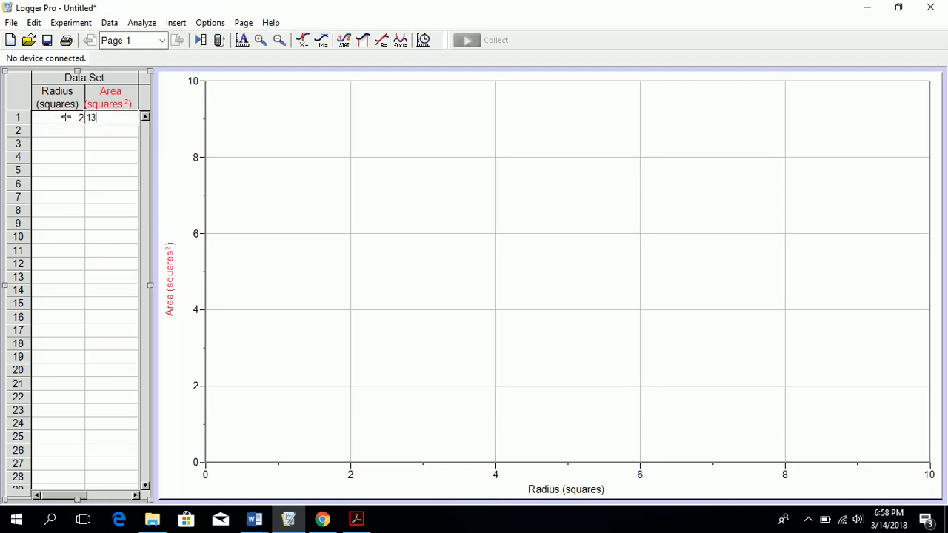
key(Return)
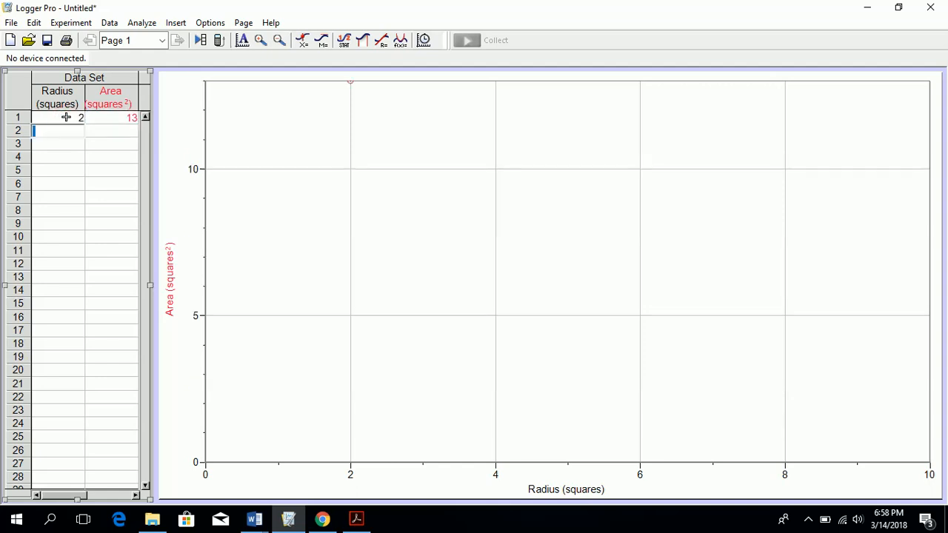
key(Tab)
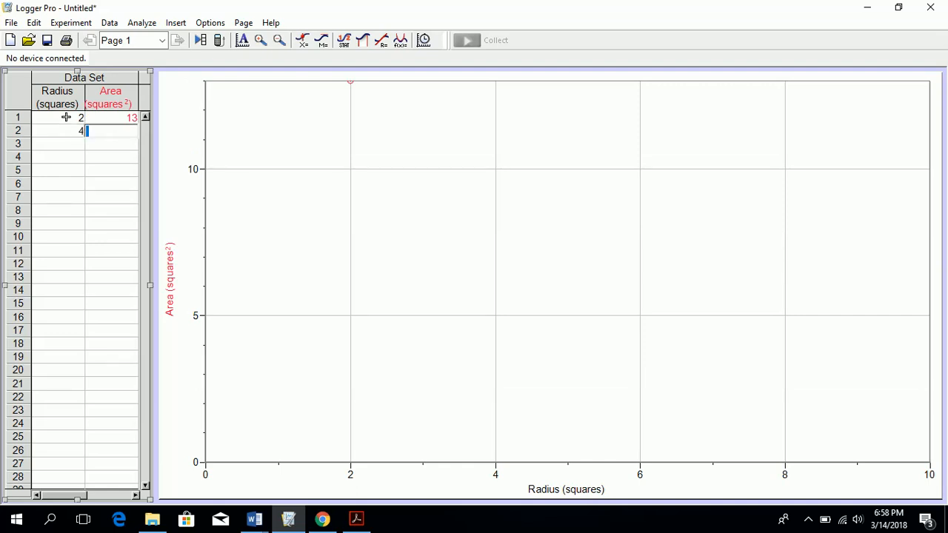
text(50)
key(Return)
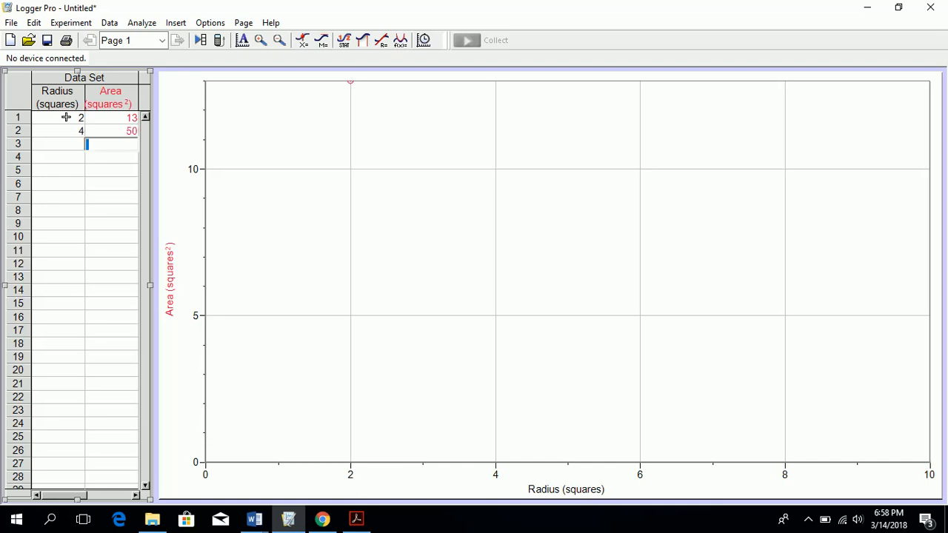
key(Tab)
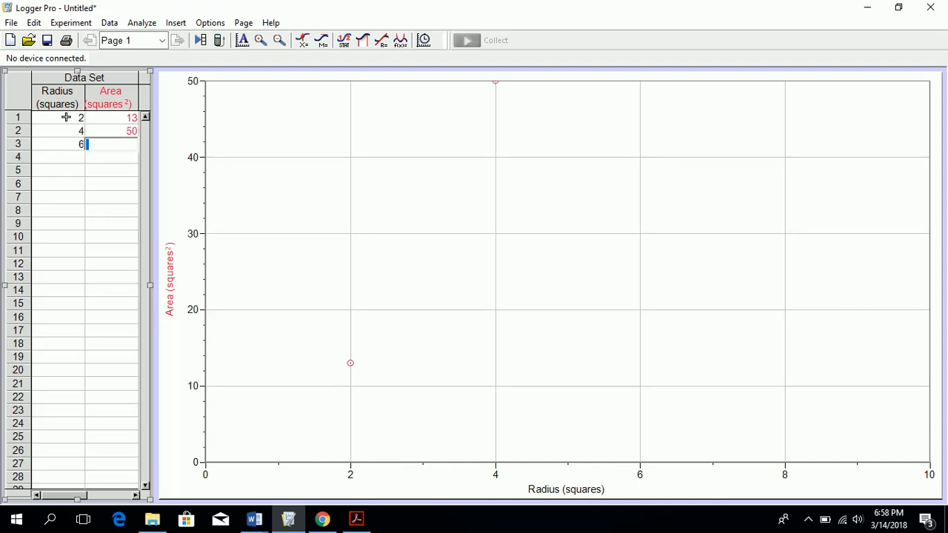
text(112)
key(Return)
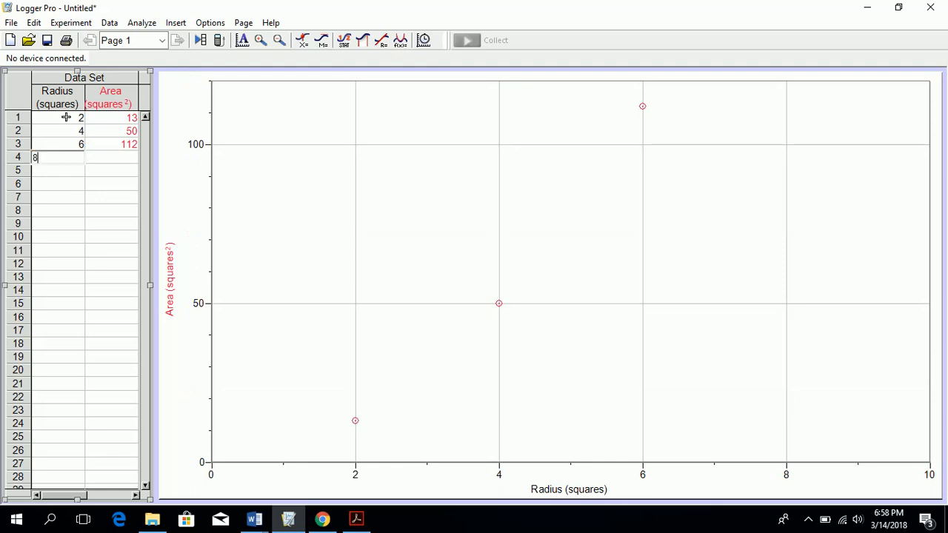
Complete row 4 with area 200 for radius 8, and enter radius 10 with area 320 in row 5.
key(Tab)
text(200)
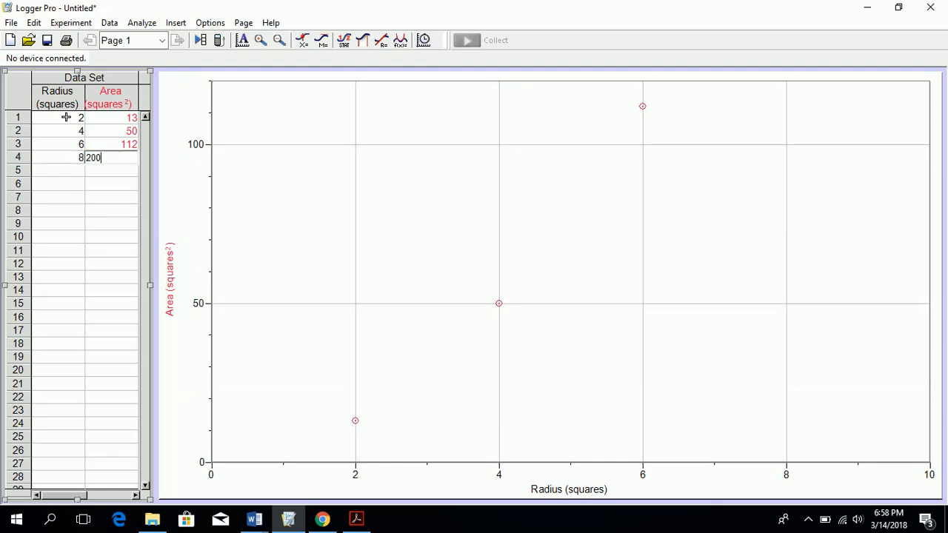
key(Return)
text(10)
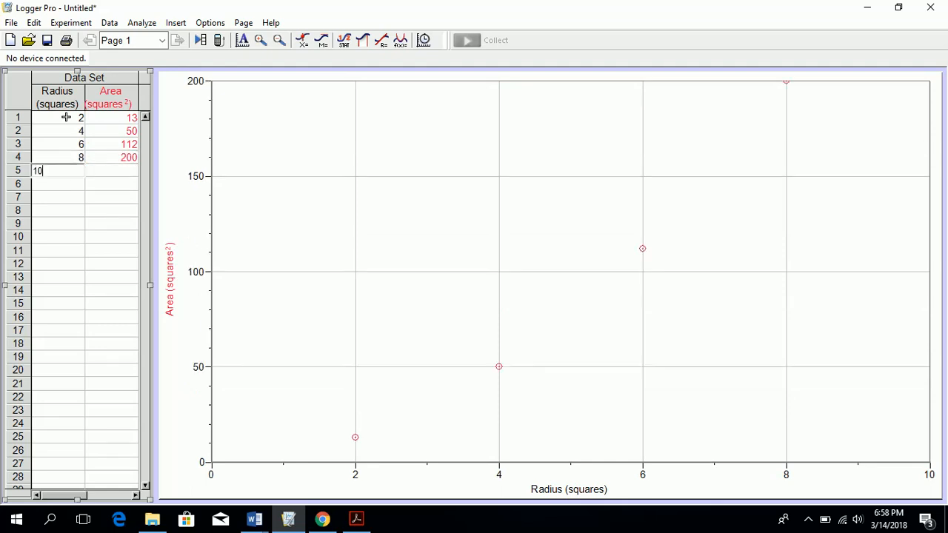
key(Tab)
text(320)
key(Return)
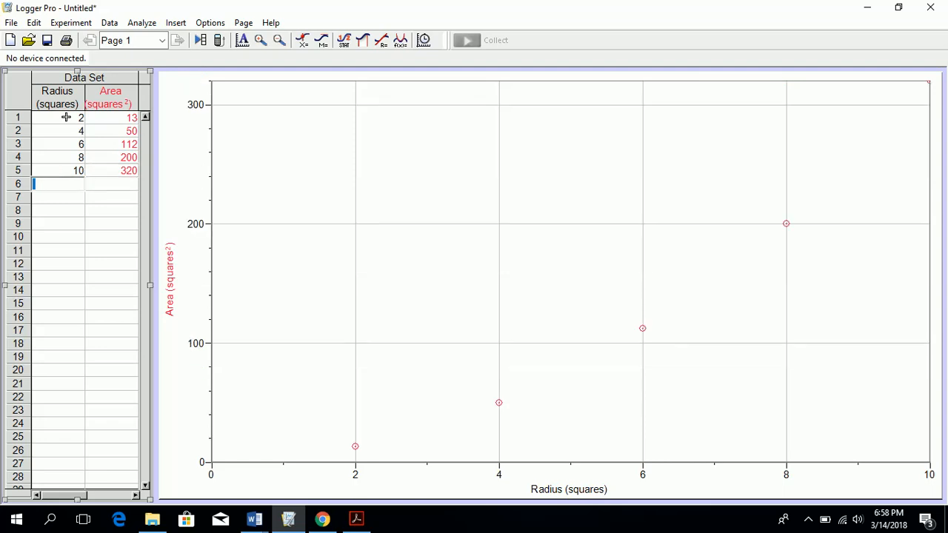
Enter radius 12 with area 450 in row 6 and radius 14 with area 615 in row 7.
text(12)
key(Tab)
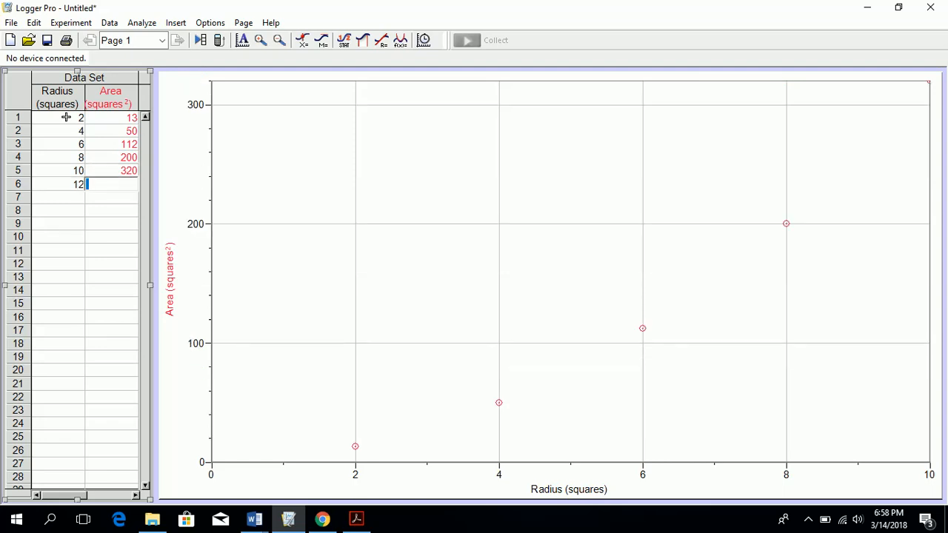
text(450)
key(Return)
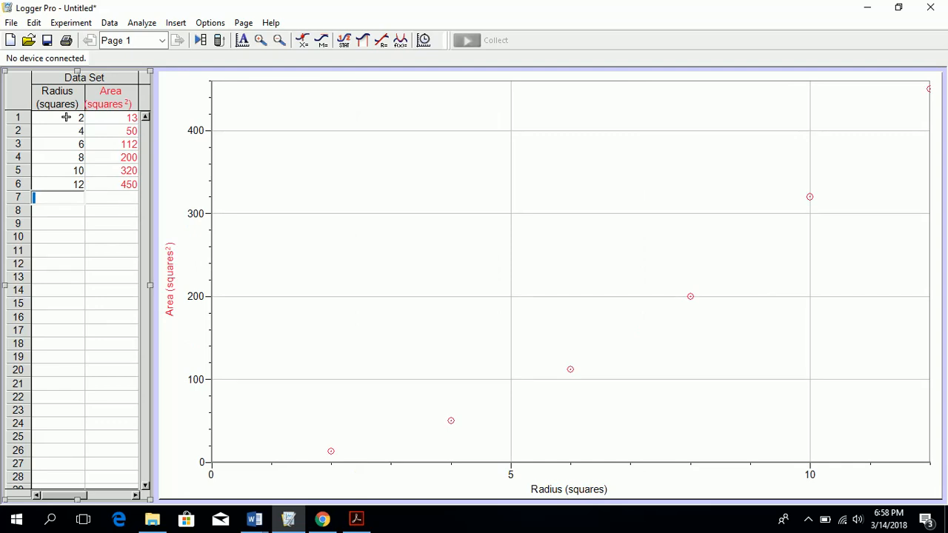
text(14)
key(Tab)
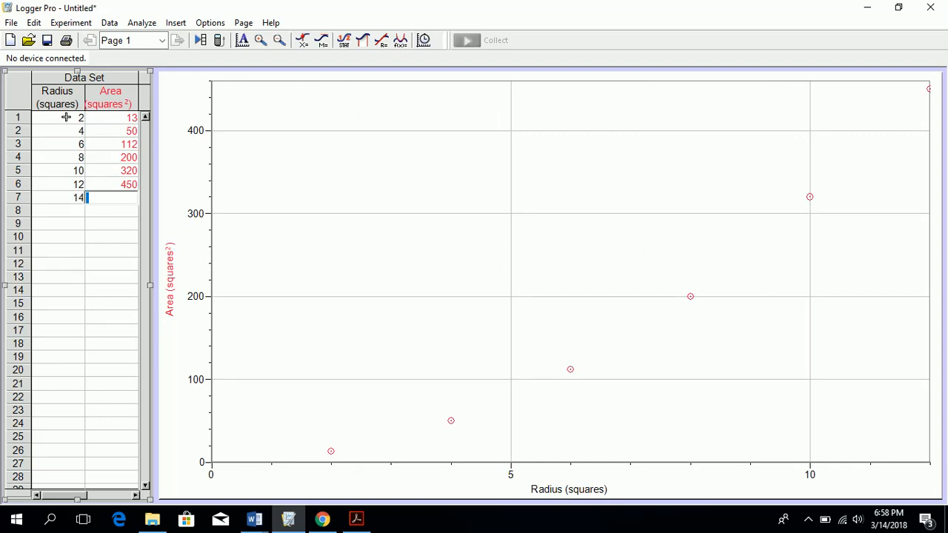
text(615)
key(Return)
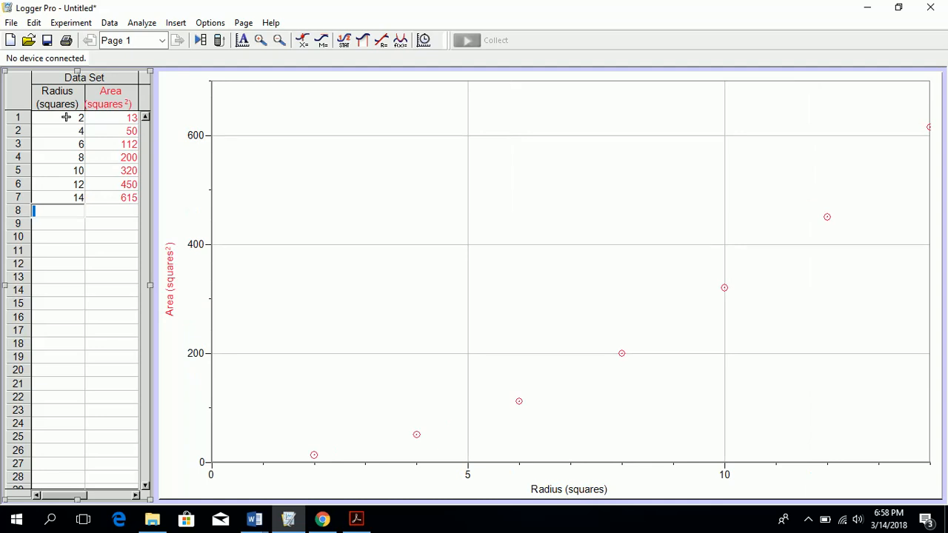
Fill rows 8 to 10 with radii 16, 18 and 20 and areas 800, 1020 and 1255.
text(16)
key(Tab)
text(800)
key(Return)
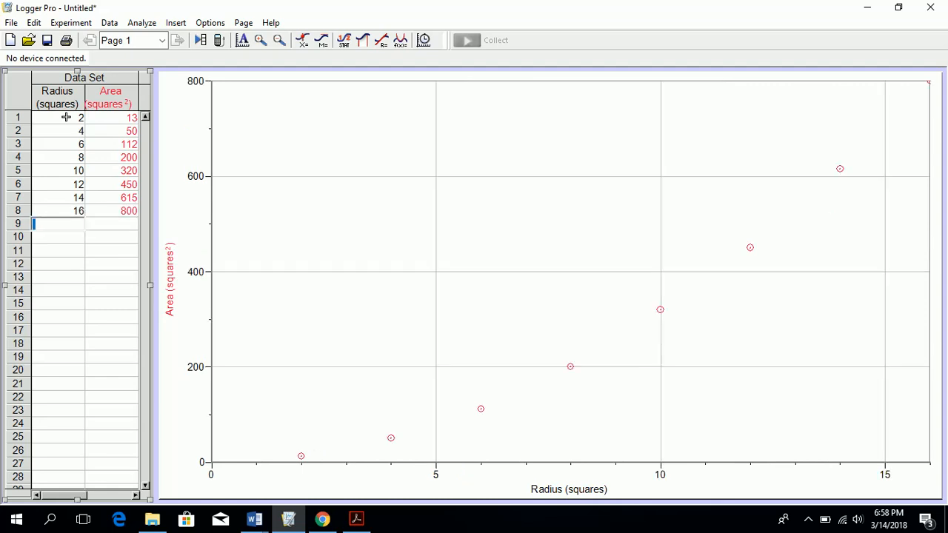
text(18)
key(Tab)
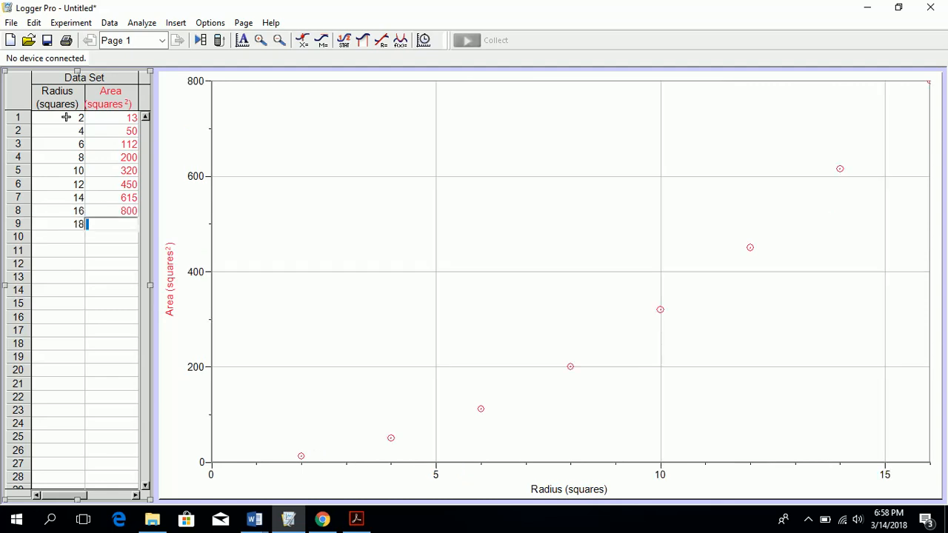
text(1020)
key(Return)
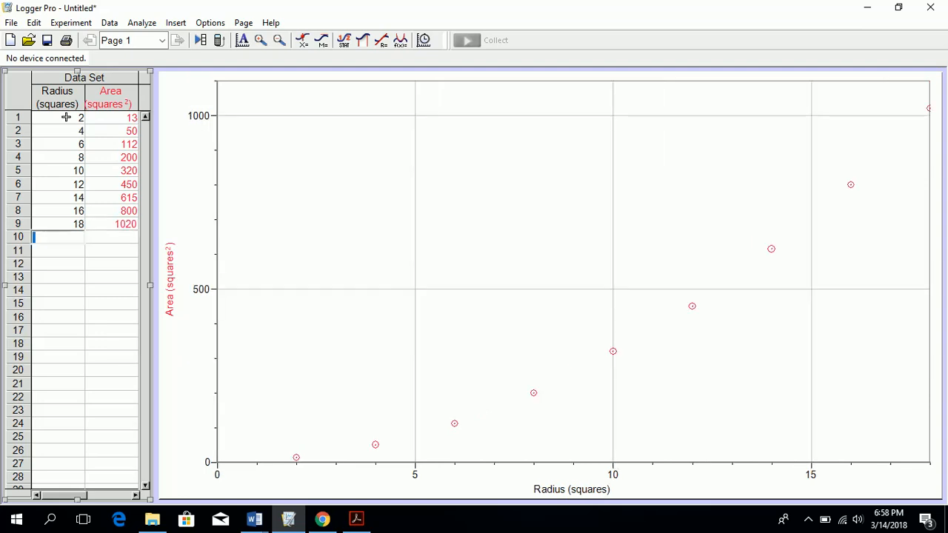
text(20)
key(Return)
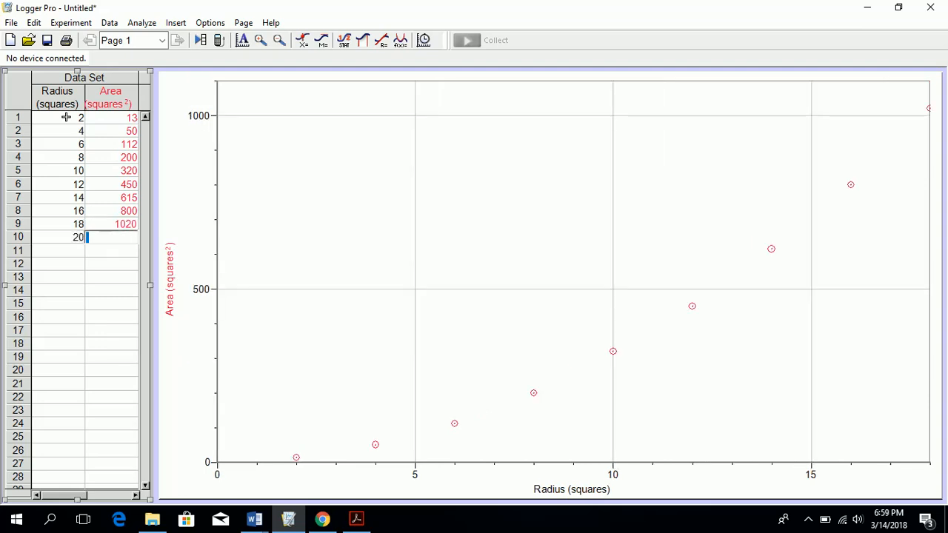
text(1255)
key(Return)
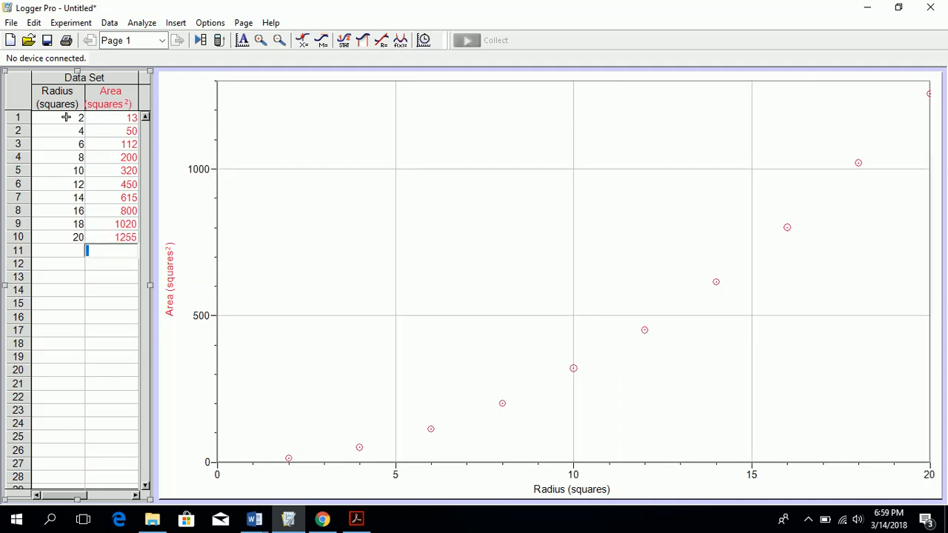
Apply a linear fit to the area versus radius graph and set its results box font size to 14.
click(385, 43)
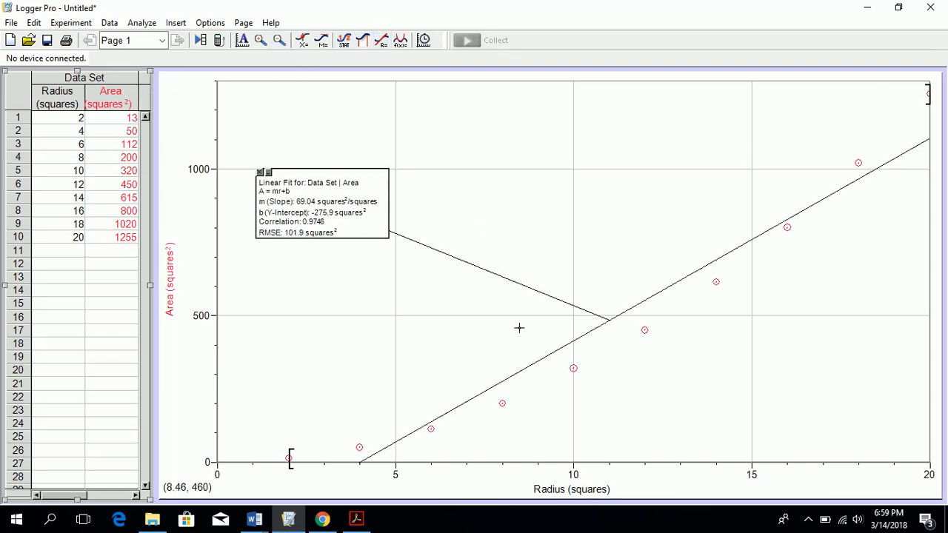
double_click(365, 191)
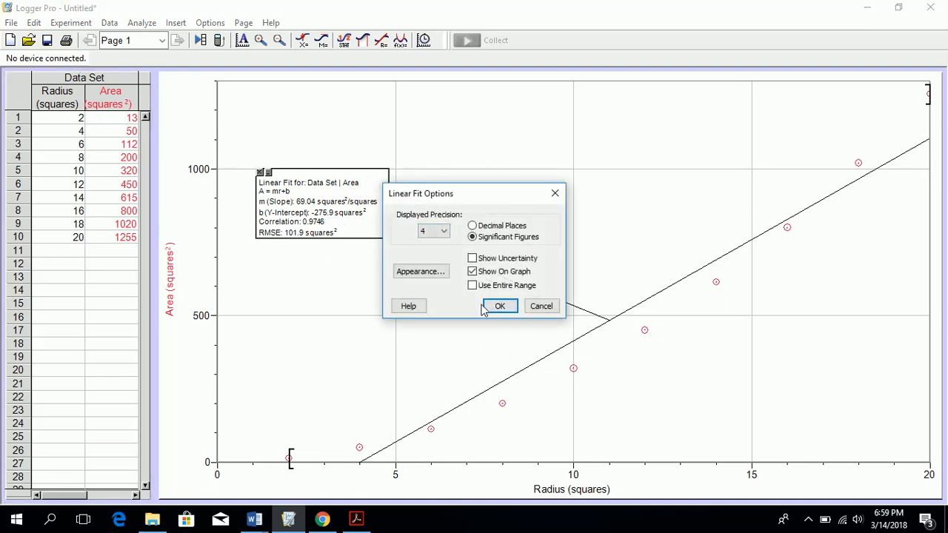
click(431, 272)
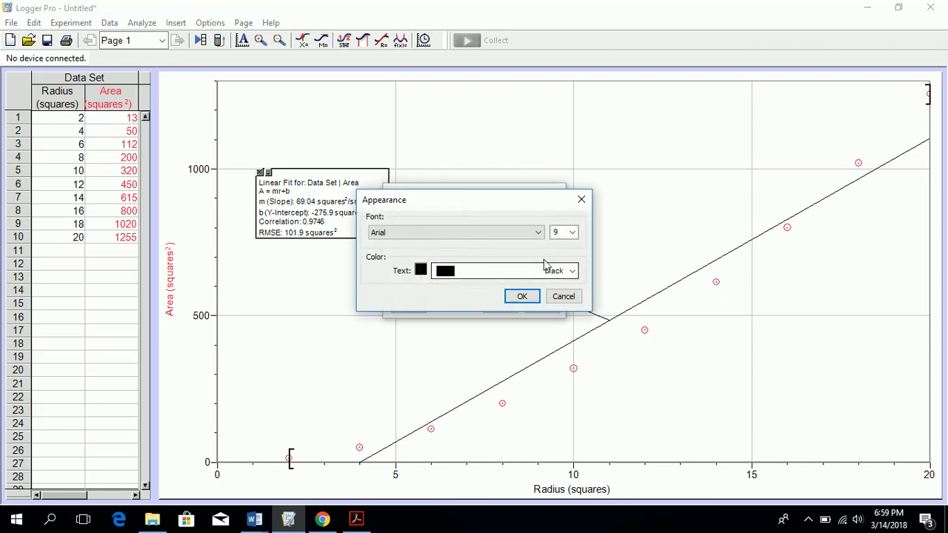
click(572, 232)
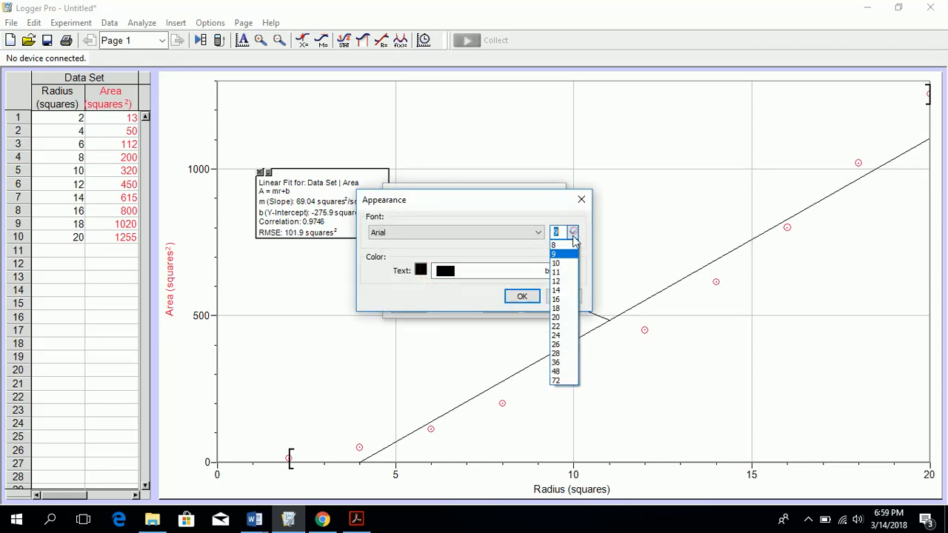
click(559, 290)
click(518, 295)
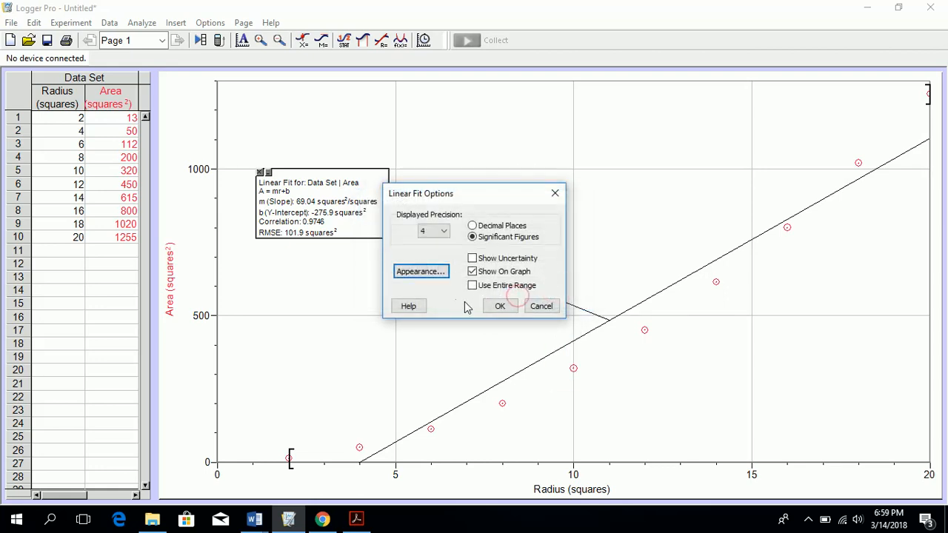
click(491, 305)
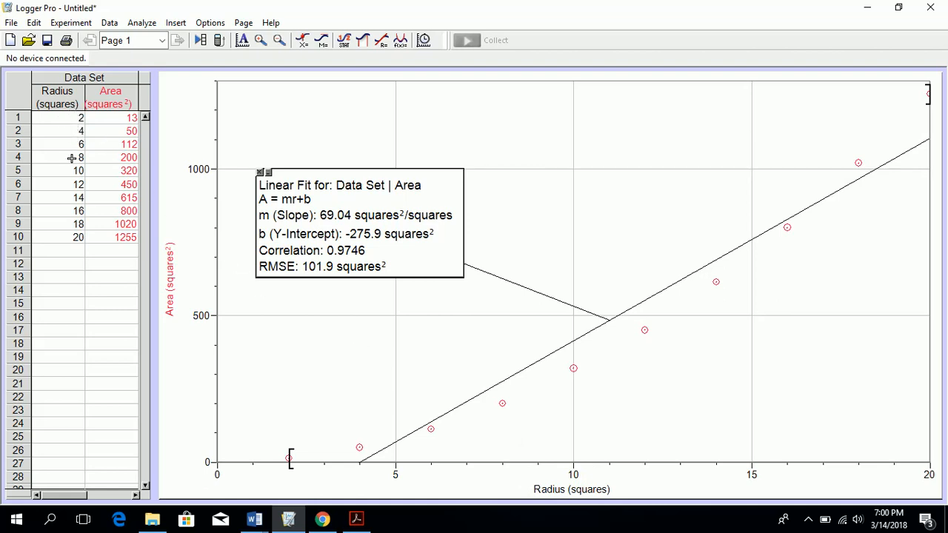
click(66, 120)
click(65, 131)
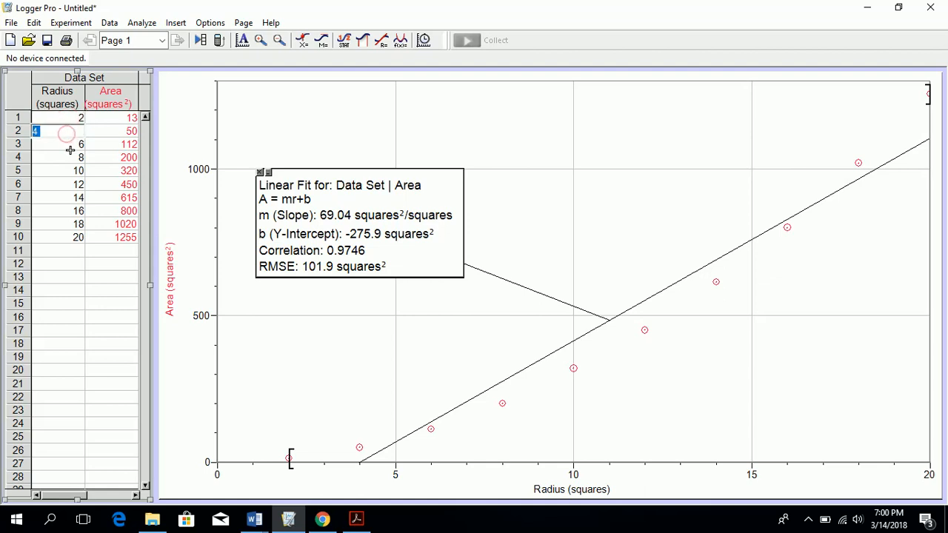
click(68, 145)
Start a new calculated column named "Radius squared" with the short name R².
click(109, 23)
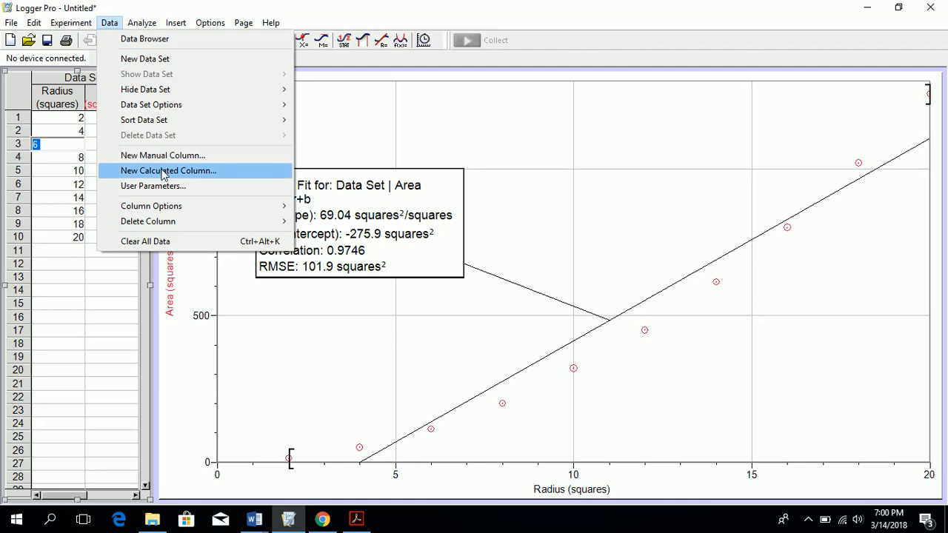
click(163, 171)
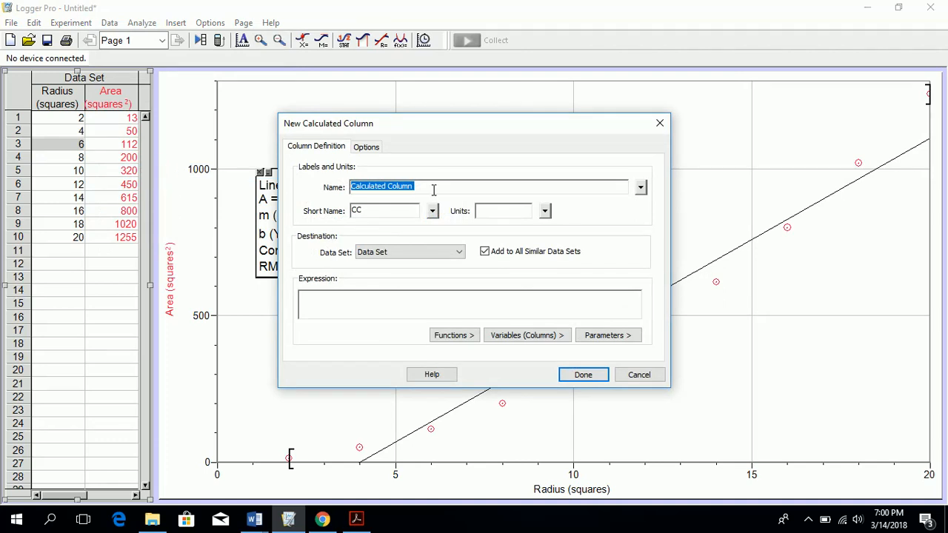
text(Ra)
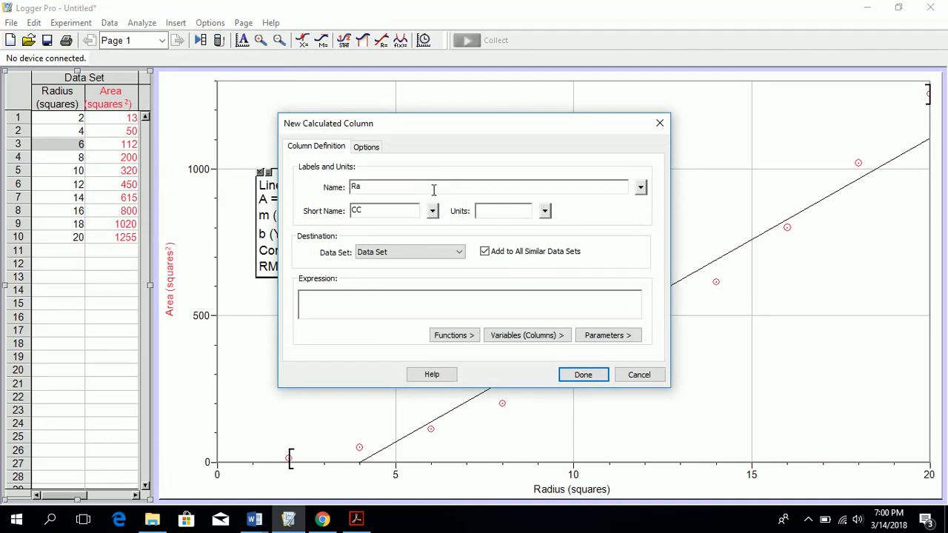
text(dius squared)
click(385, 207)
text(R)
click(433, 212)
mouse_move(490, 275)
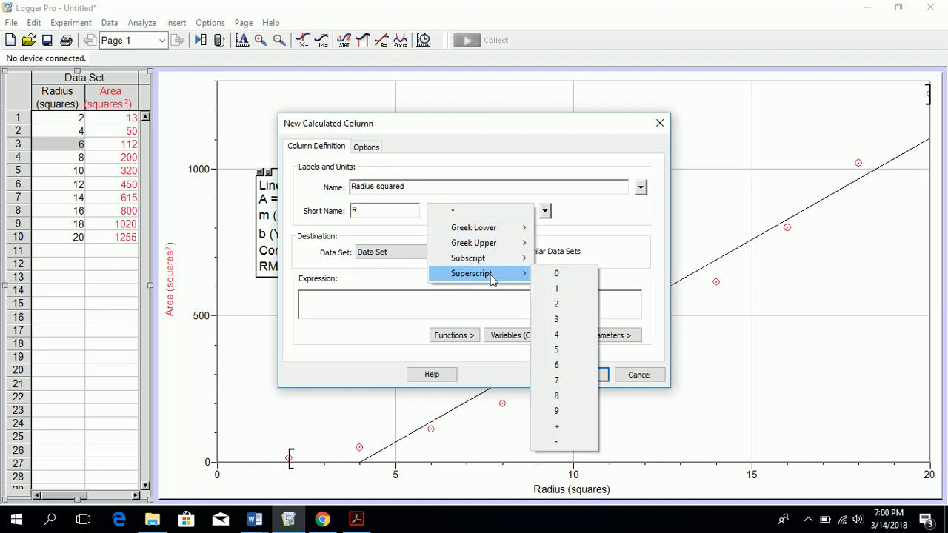
click(553, 302)
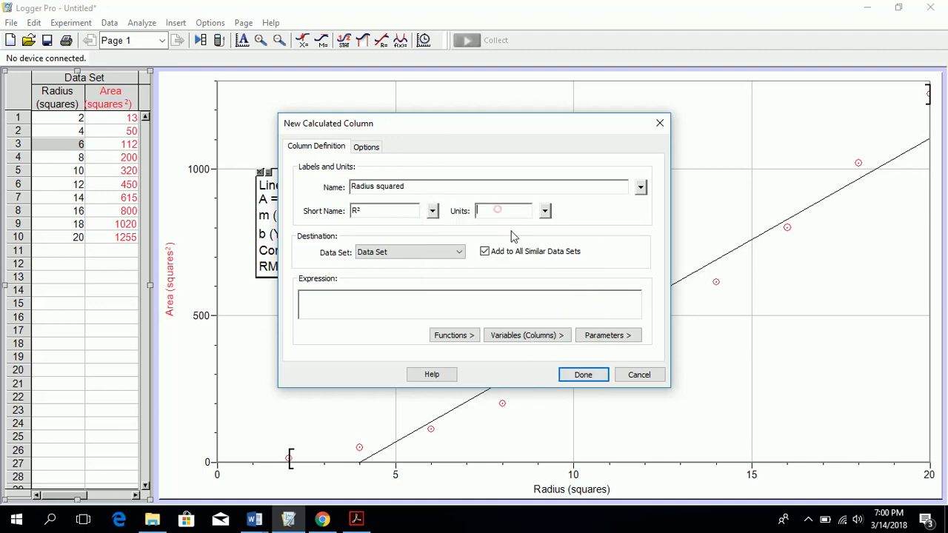
Set the calculated column's units to squares² and its expression to "Radius"^2, and create the column.
text(squares)
click(544, 211)
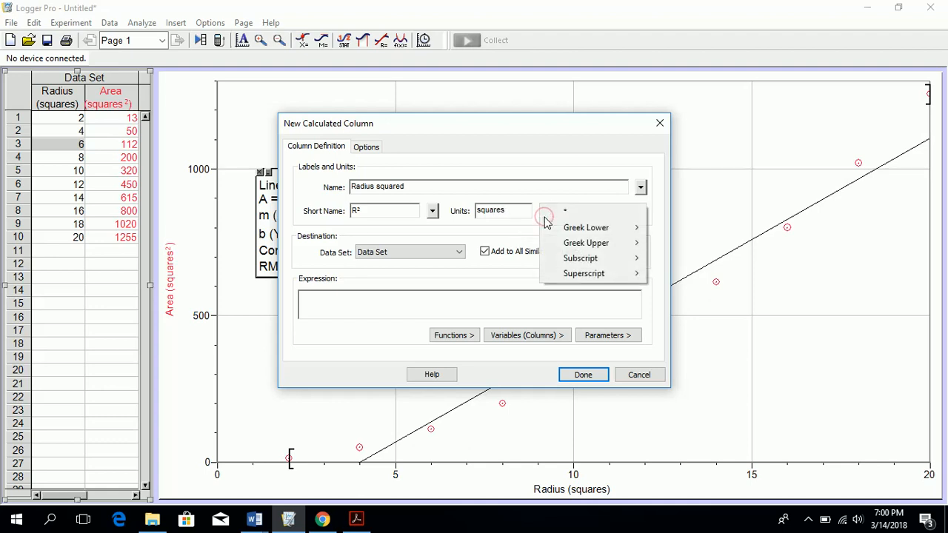
mouse_move(569, 275)
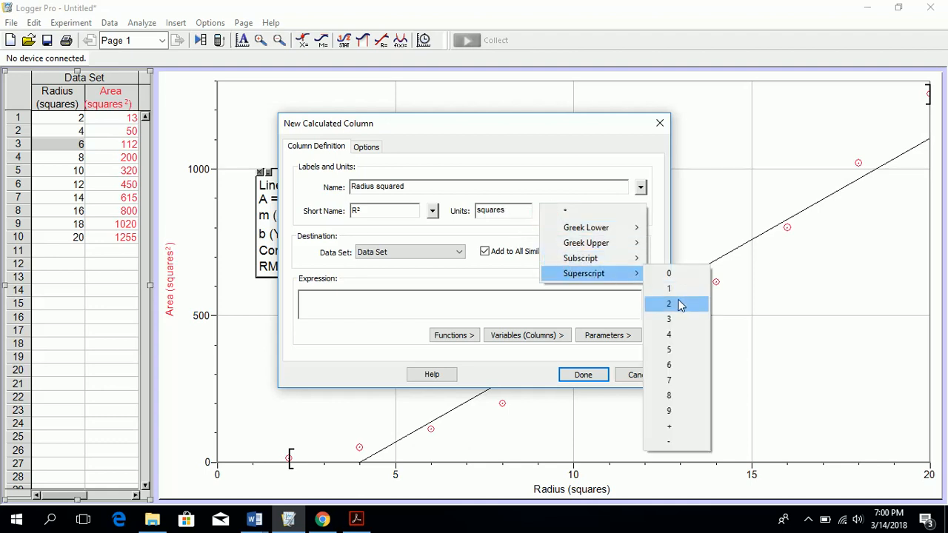
click(679, 300)
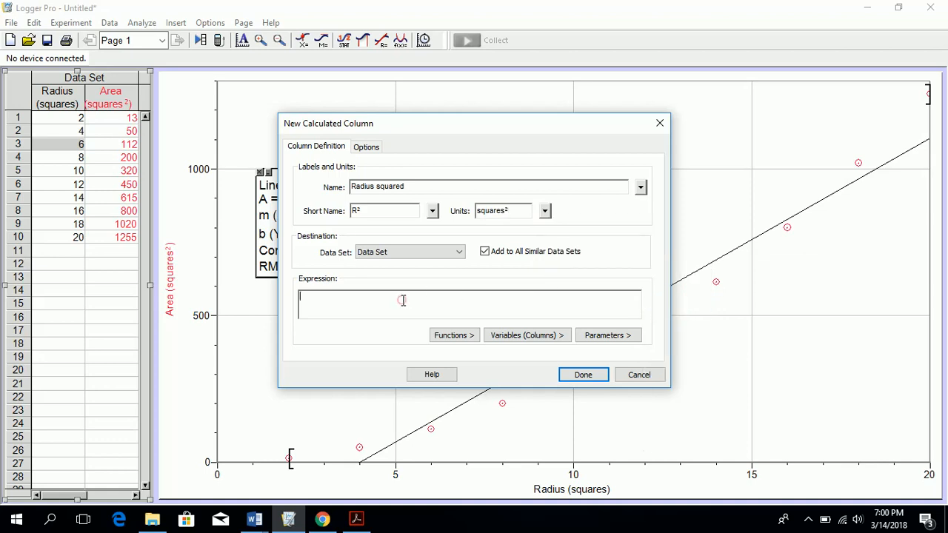
click(488, 336)
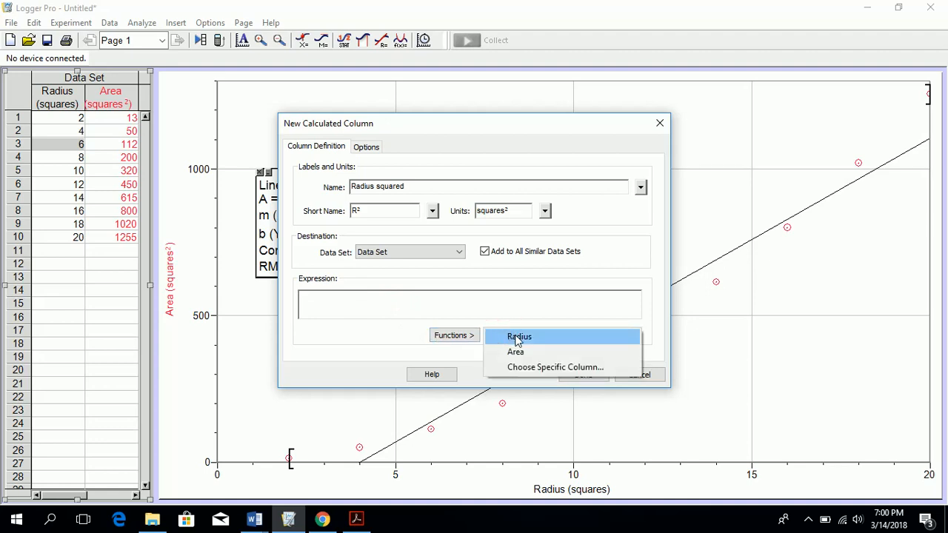
click(516, 337)
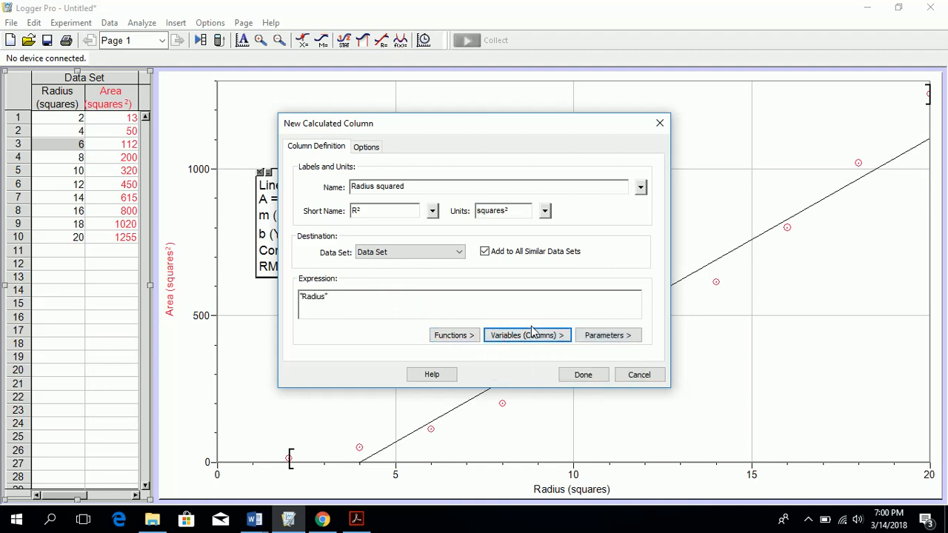
text(^2)
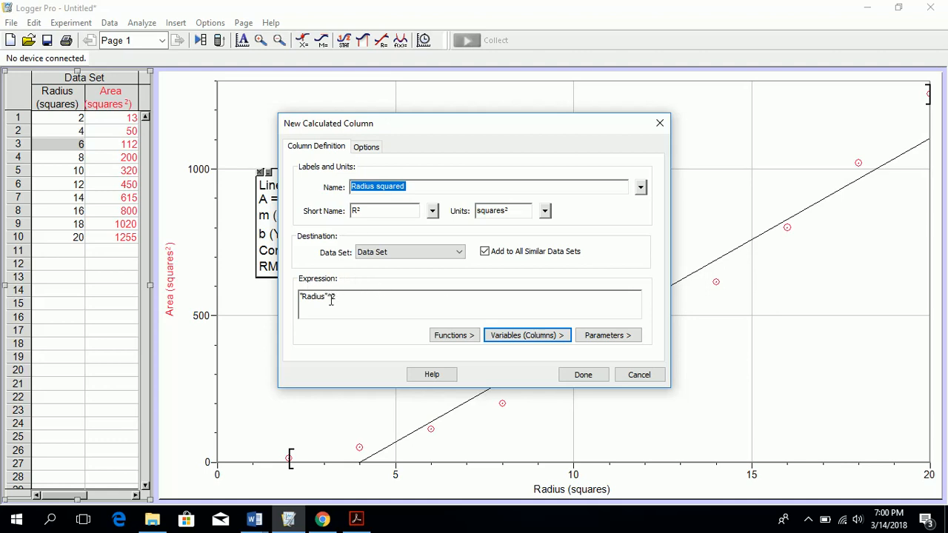
click(588, 379)
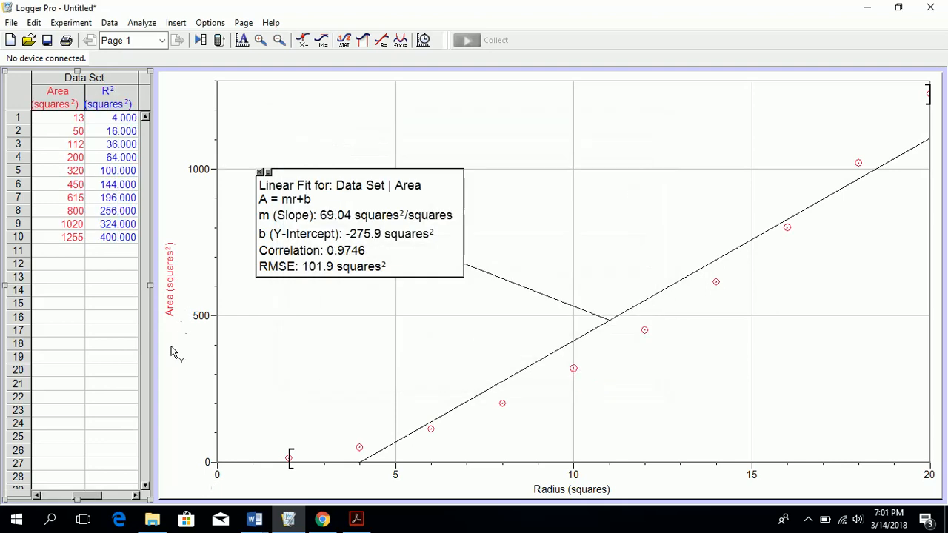
Insert a second graph over the existing one and enlarge it to cover most of the original graph.
click(136, 497)
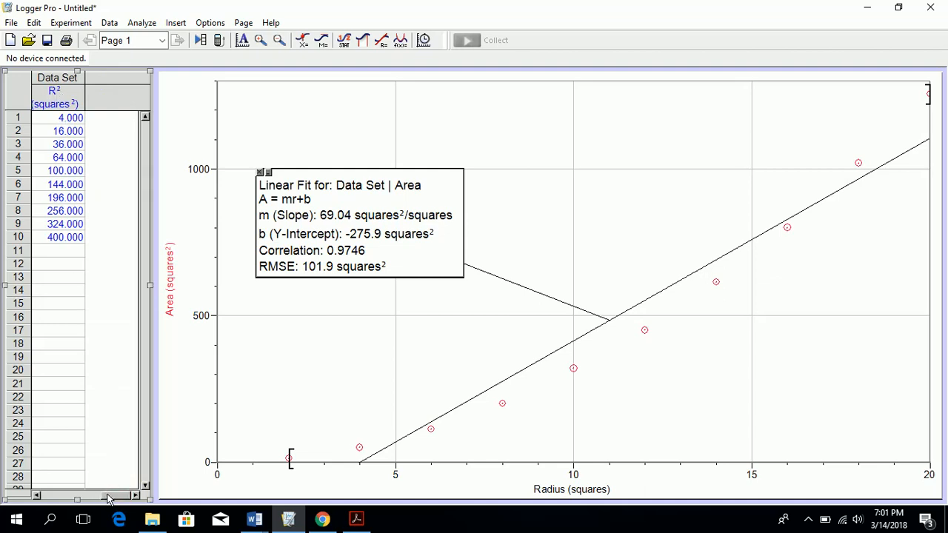
click(62, 496)
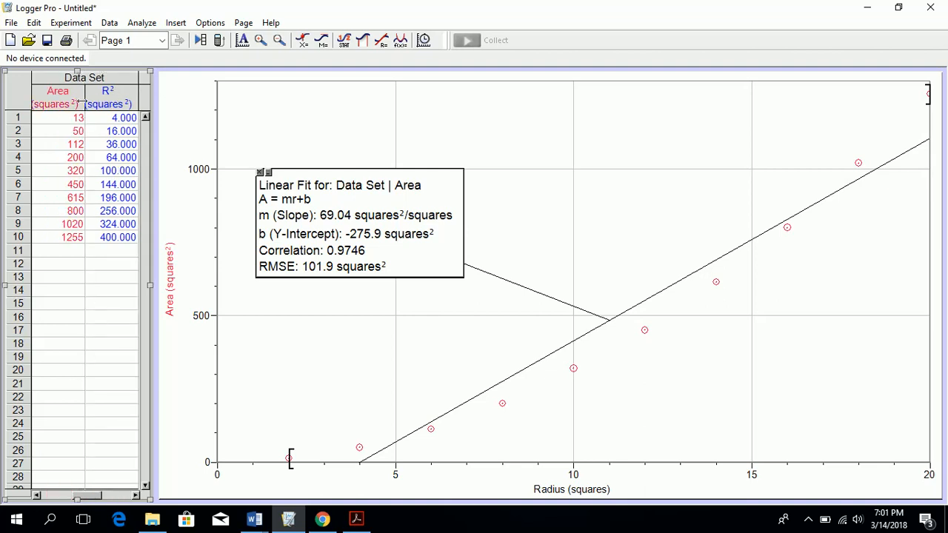
click(175, 23)
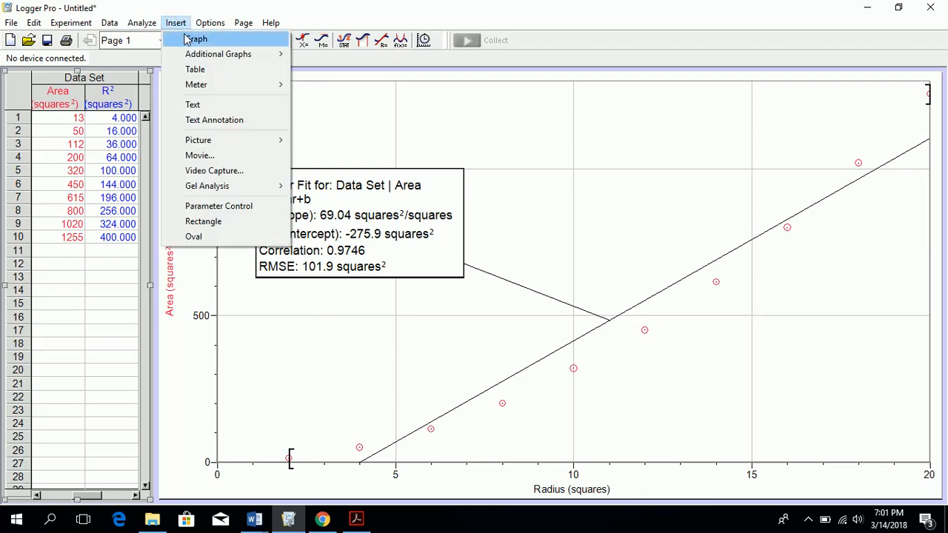
click(196, 38)
drag(303, 157, 452, 113)
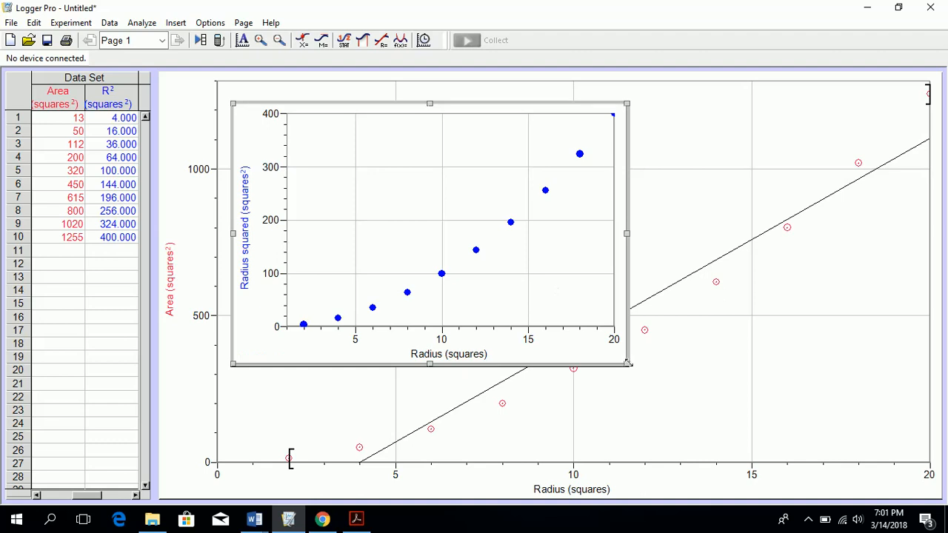
drag(627, 364, 826, 463)
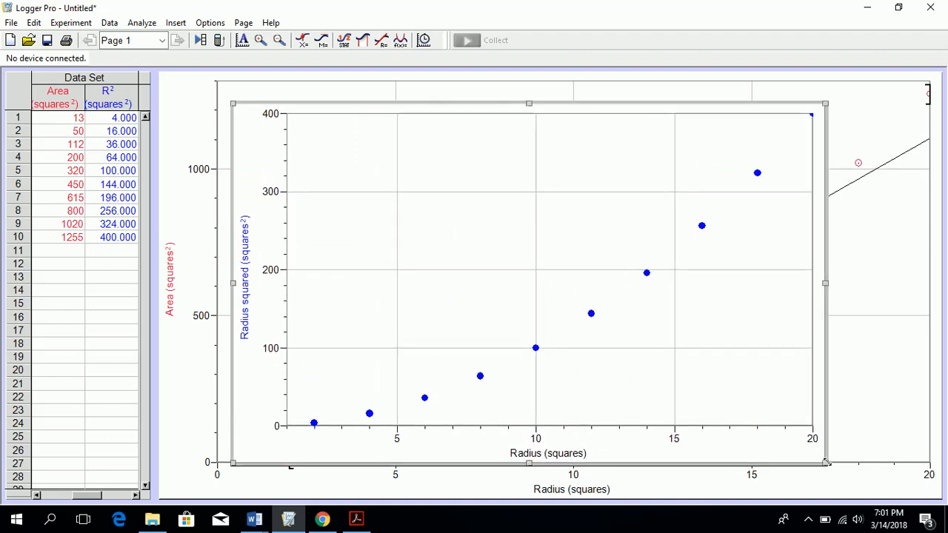
Plot Area against Radius squared in the new graph and apply a linear fit to it.
click(249, 298)
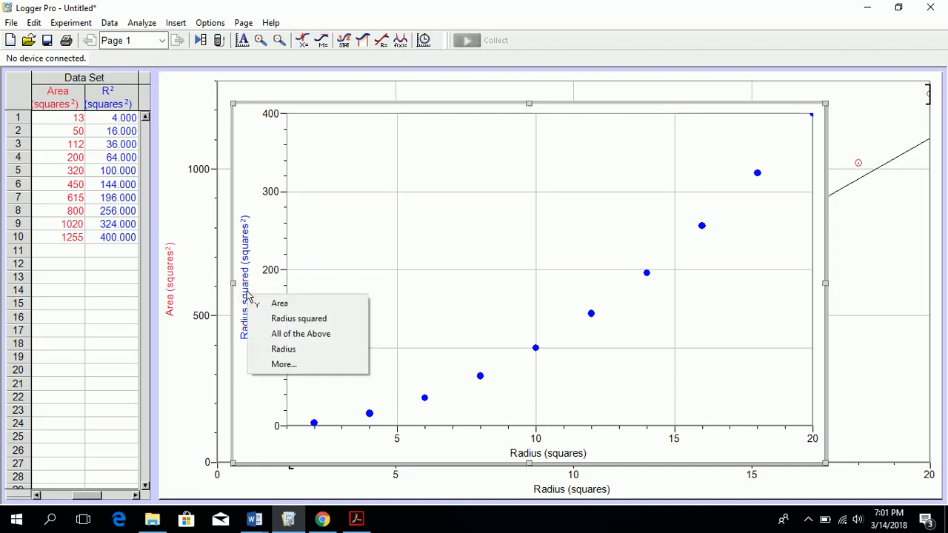
click(257, 303)
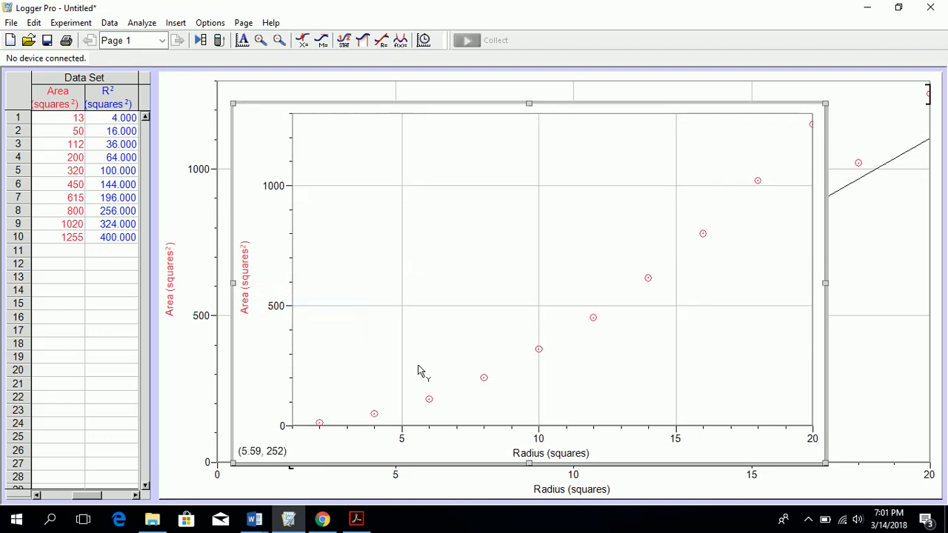
click(543, 457)
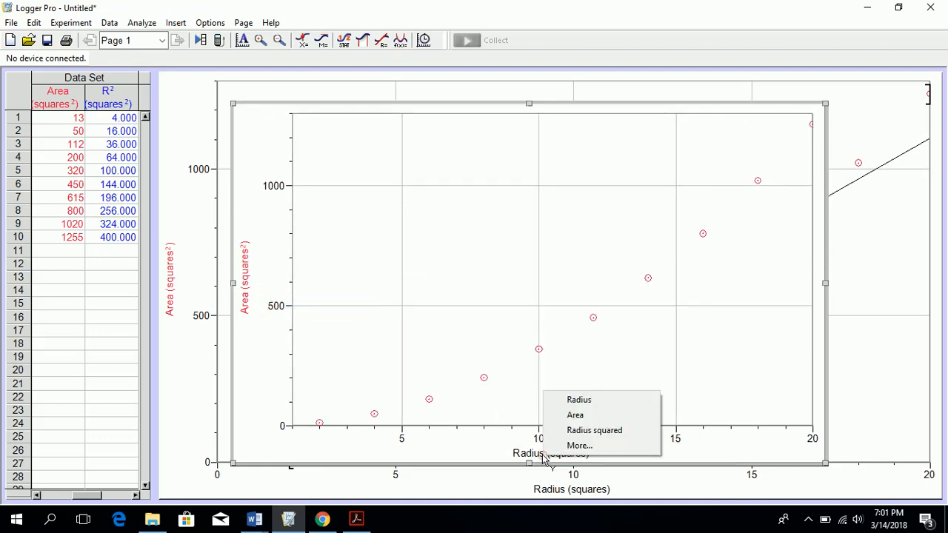
click(593, 431)
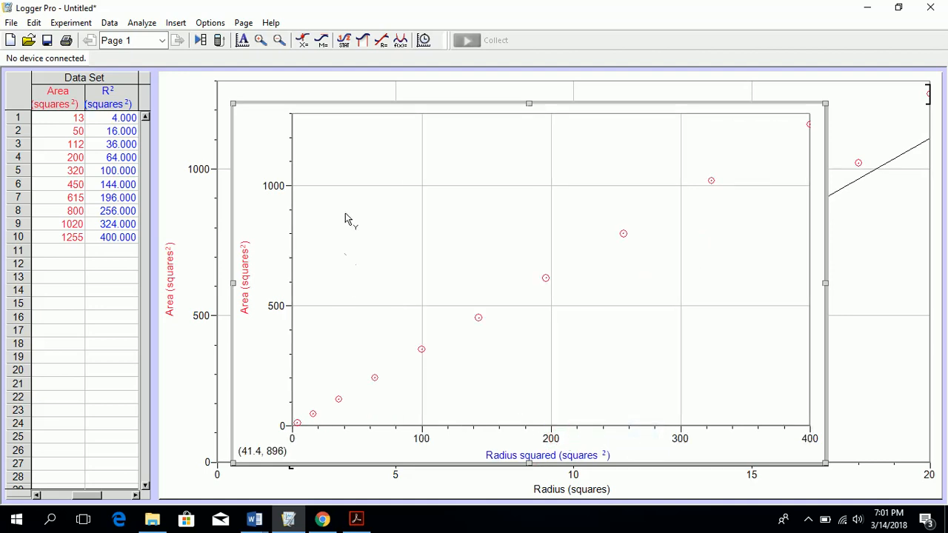
click(382, 42)
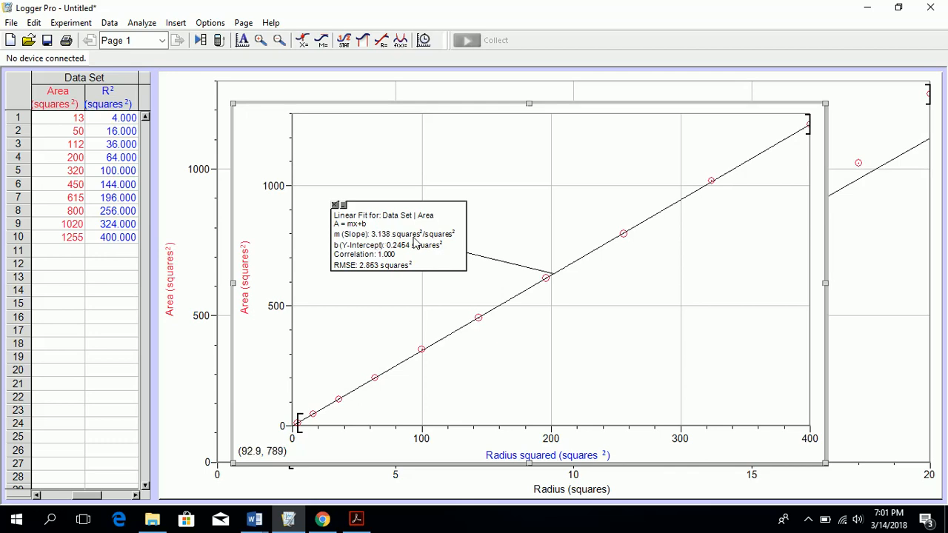
click(808, 520)
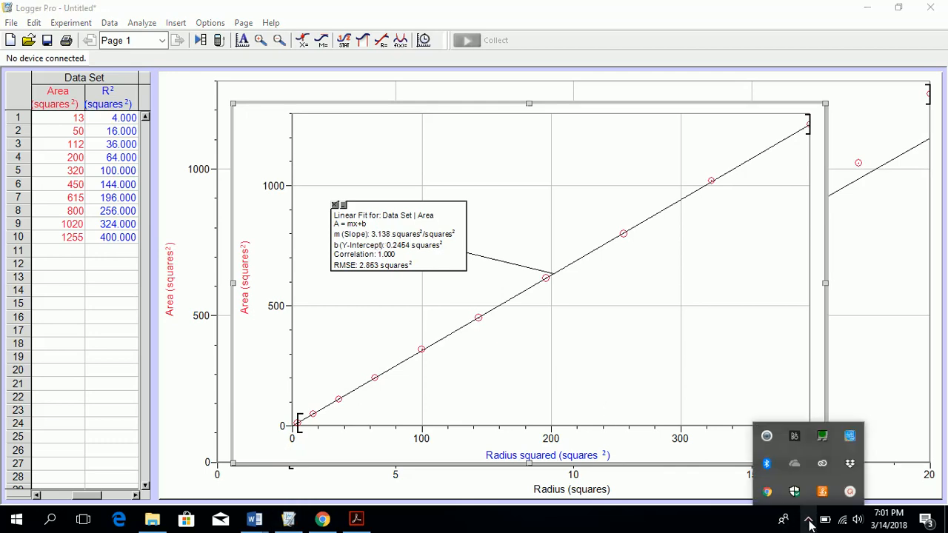
click(849, 491)
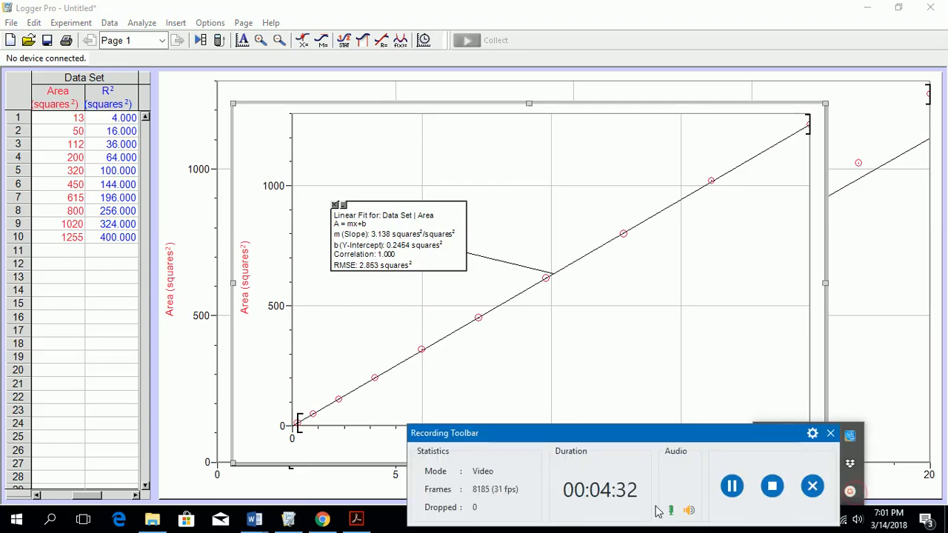